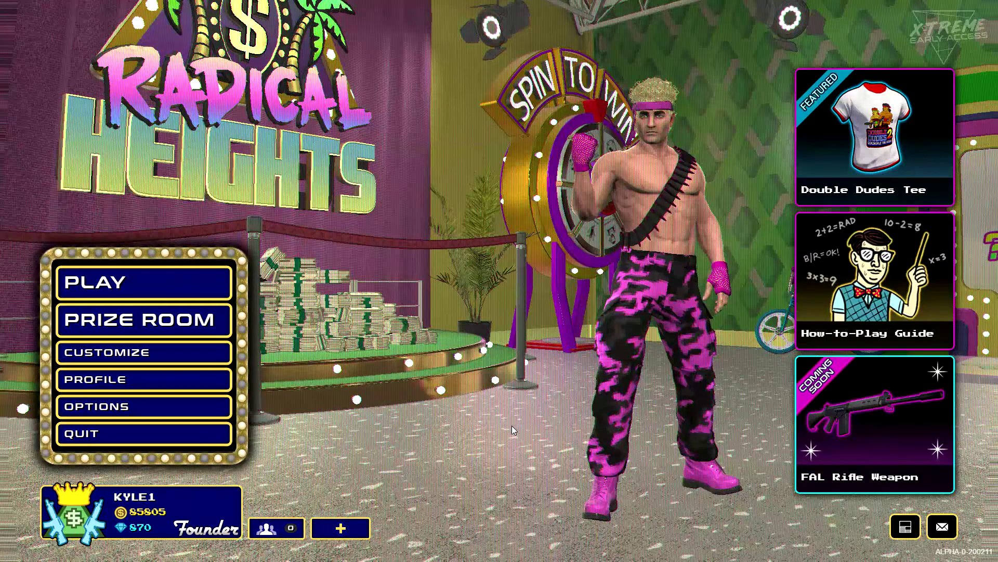
Enter r.shadowQuality = 0 and r.bloomQuality = 0 in the game's developer console
key("grave")
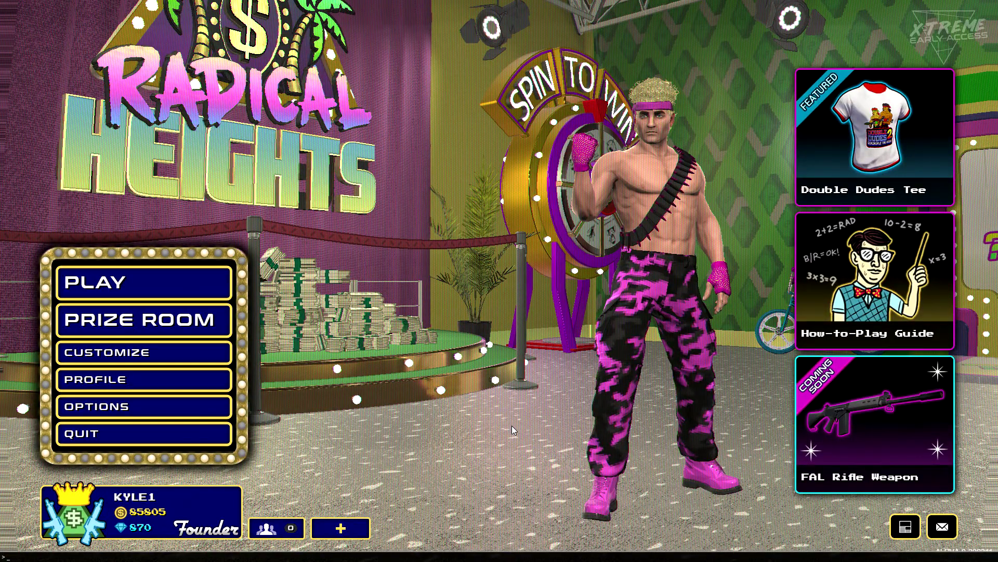
type("r.shadowQuality = 0r.bloomQuality = 0")
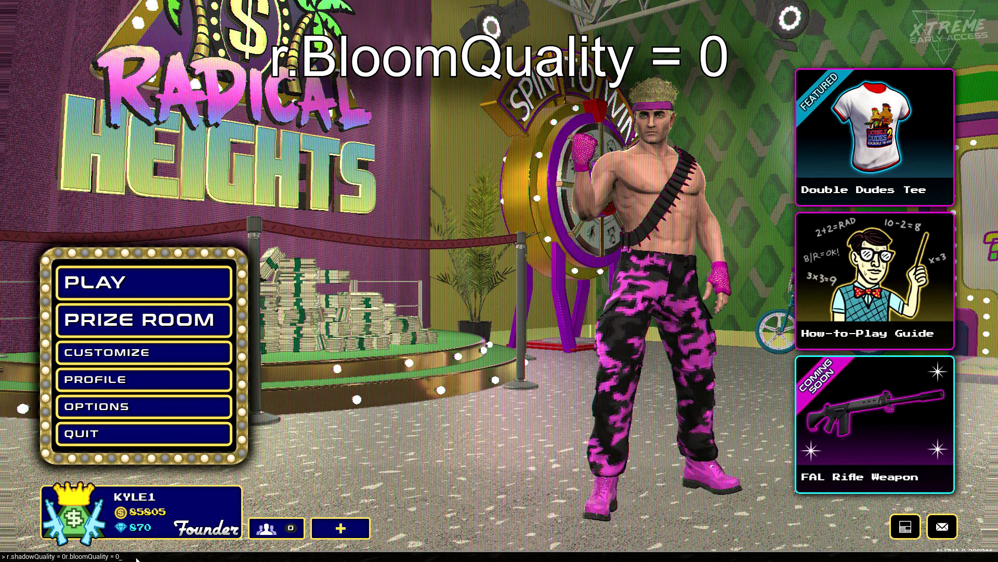
key("grave")
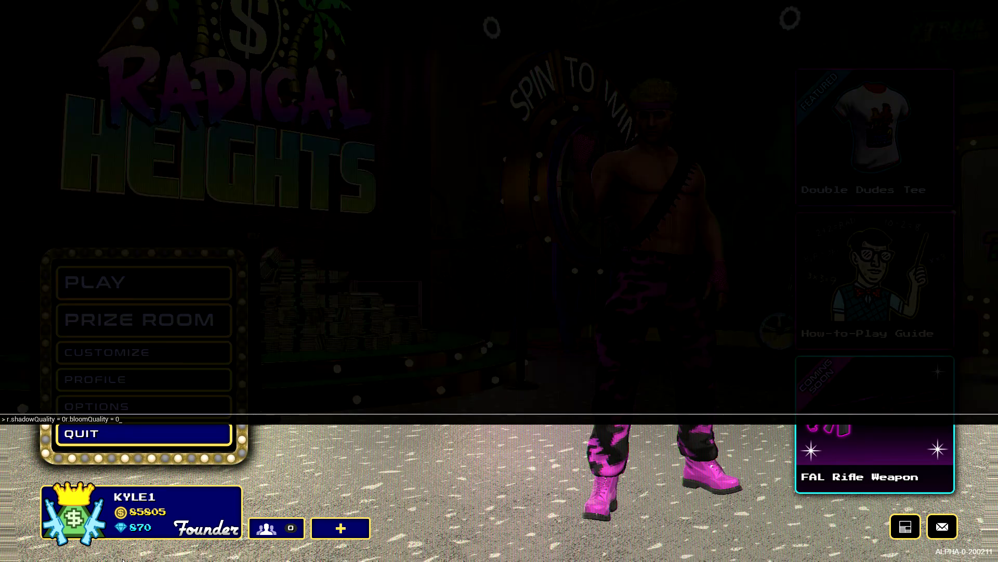
left_click(138, 416)
key("Escape")
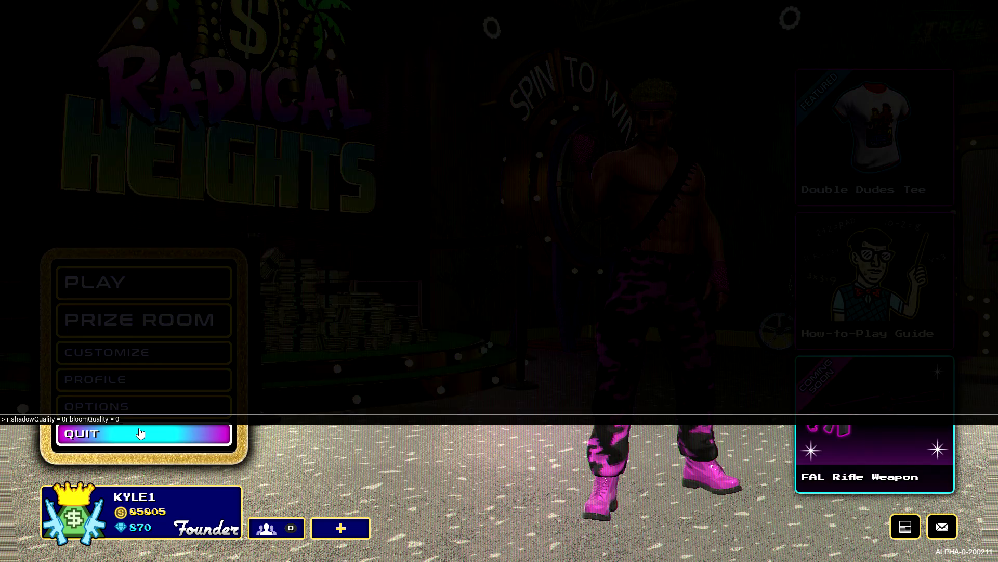
key("grave")
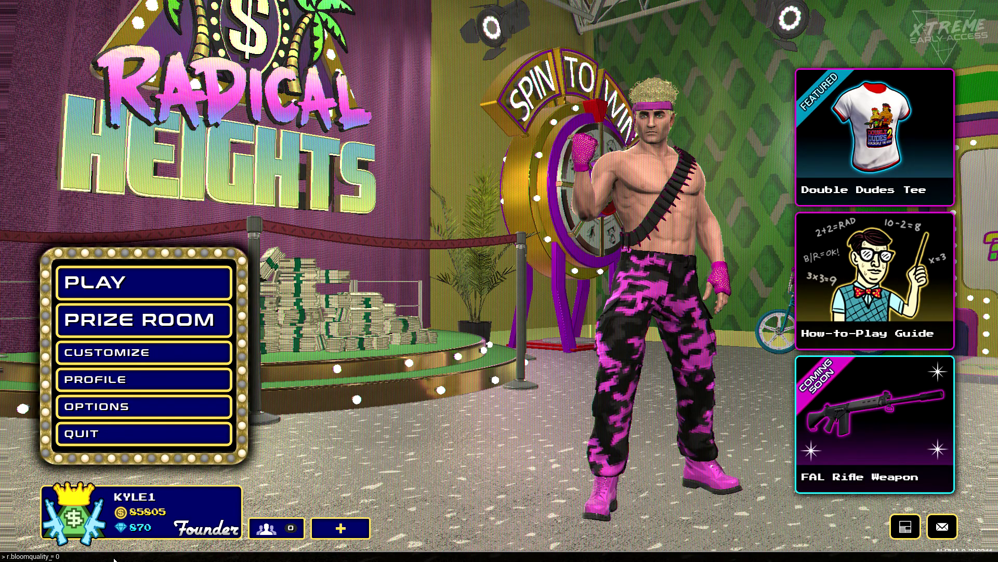
key("Return")
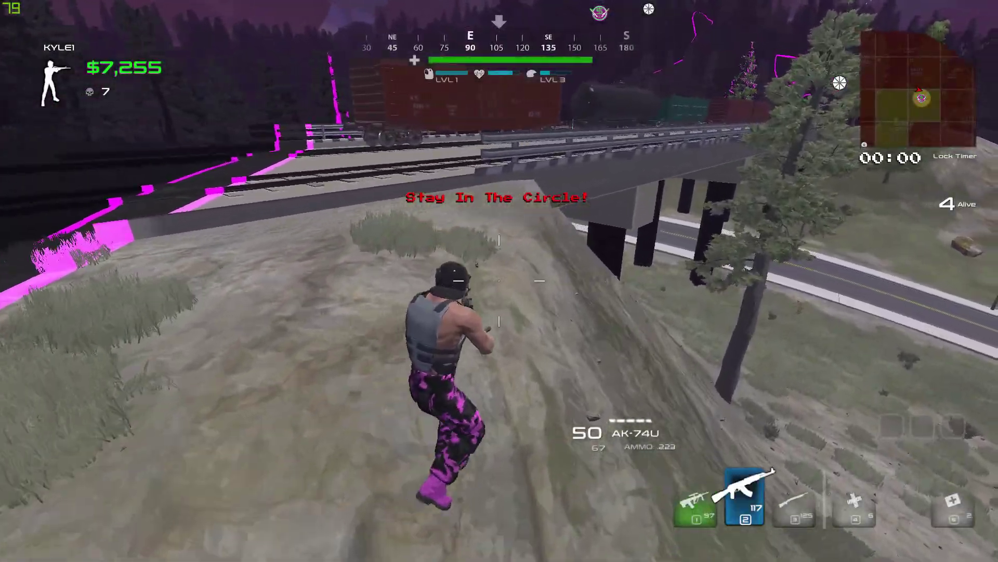
key("w")
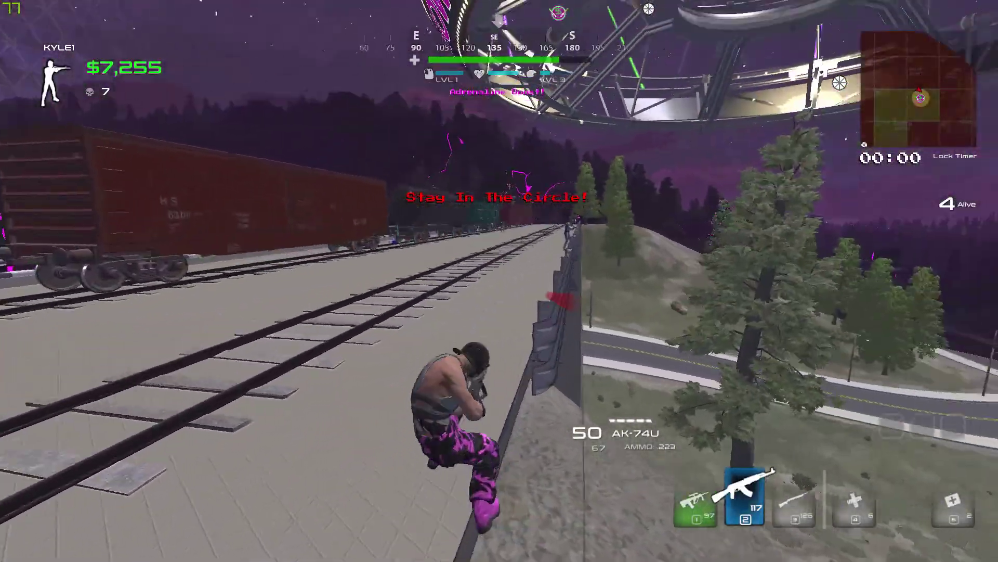
left_click(500, 281)
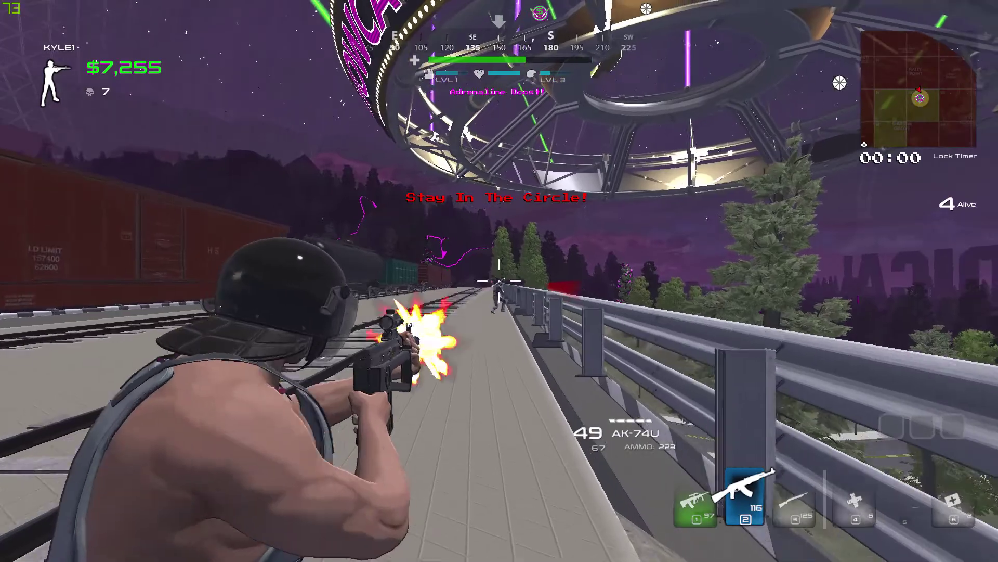
key("c")
left_click(499, 281)
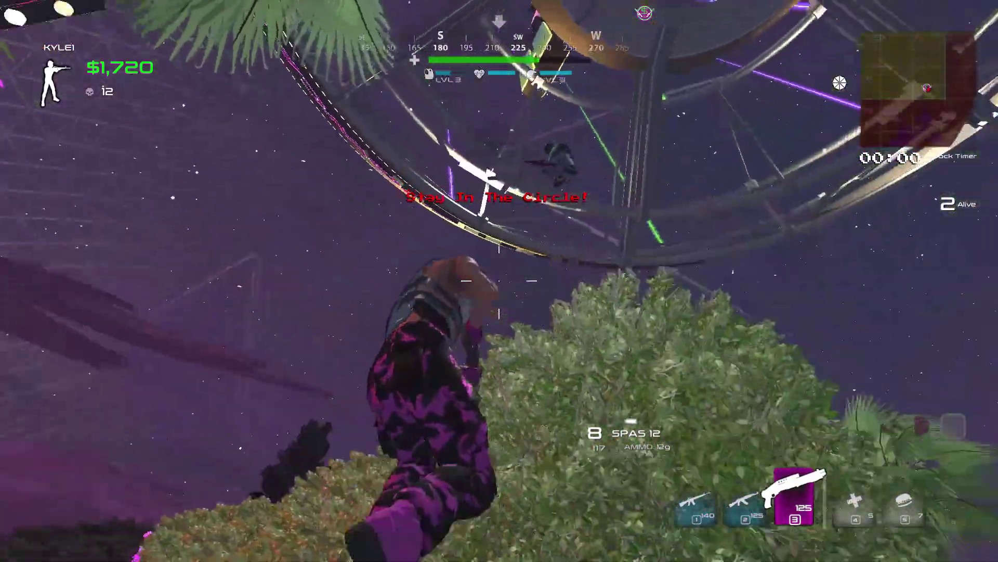
left_click(499, 281)
left_click(498, 281)
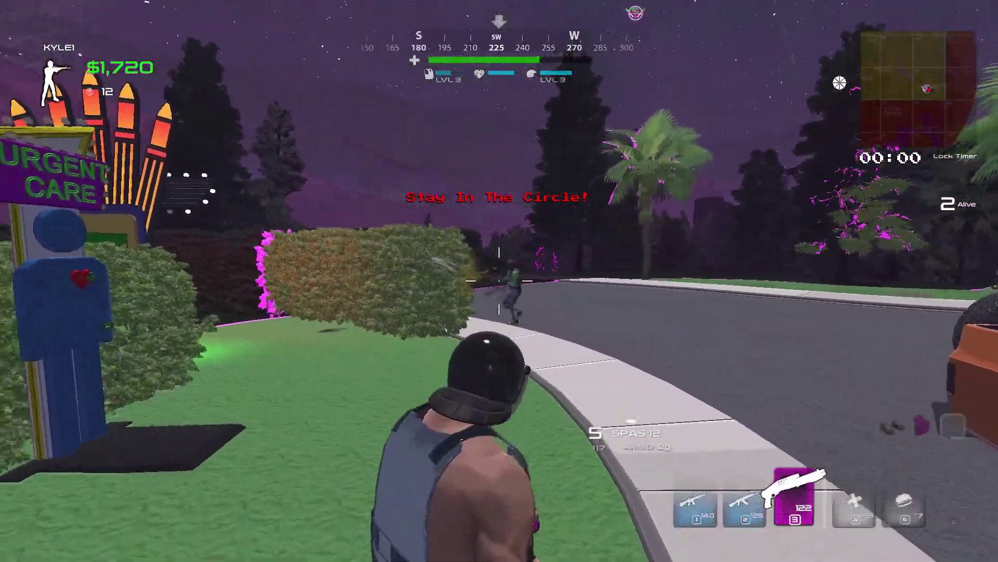
left_click(499, 281)
left_click(499, 281)
key("w")
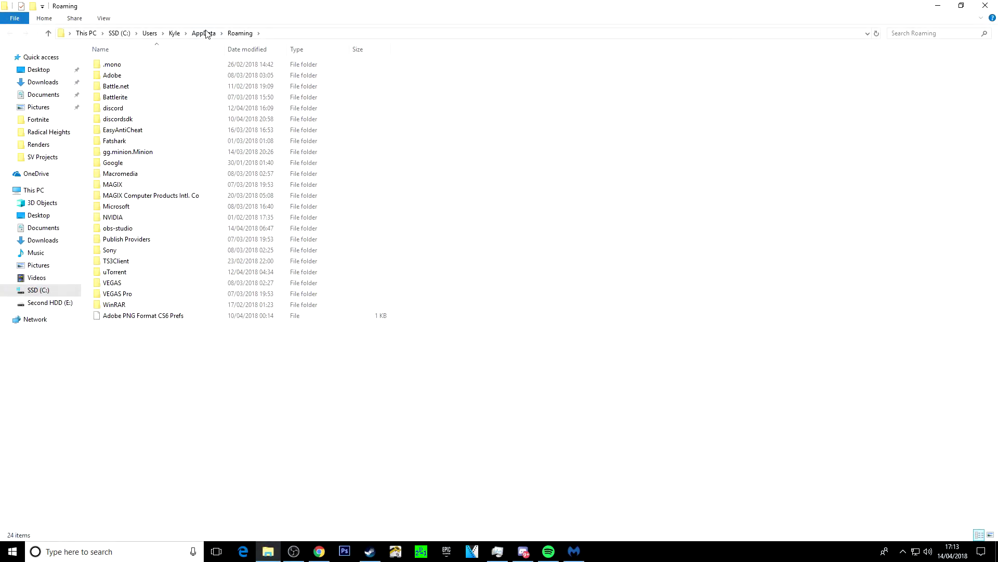
Switch to File Explorer and open the AppData folder of the current Windows account, using a Run command
left_click(203, 33)
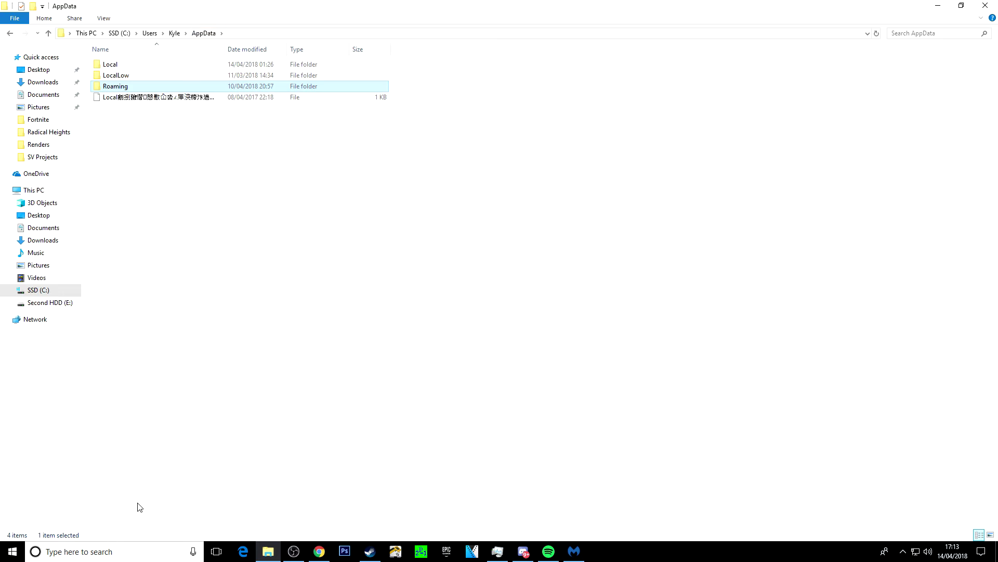
key("super+r")
type("appda")
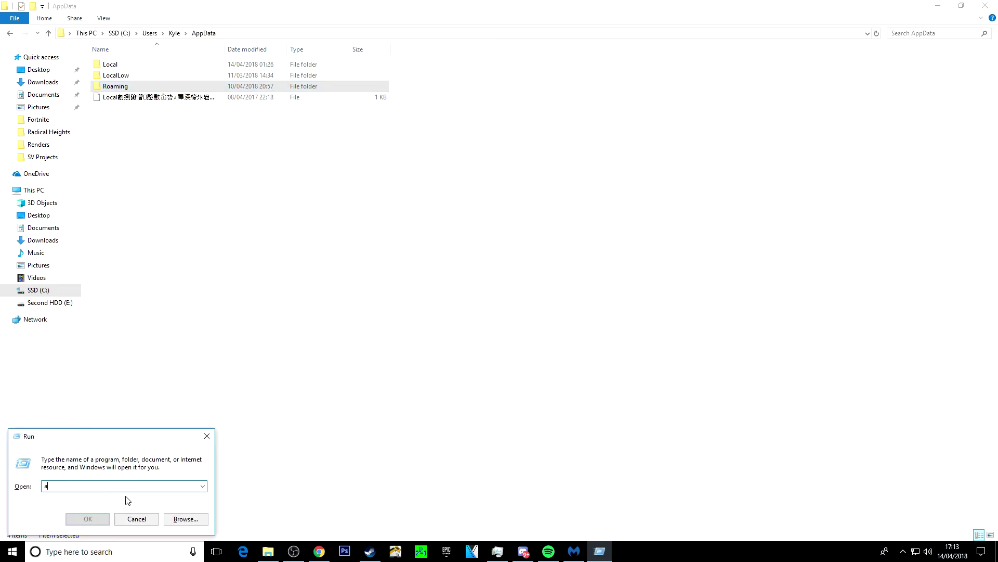
key("Return")
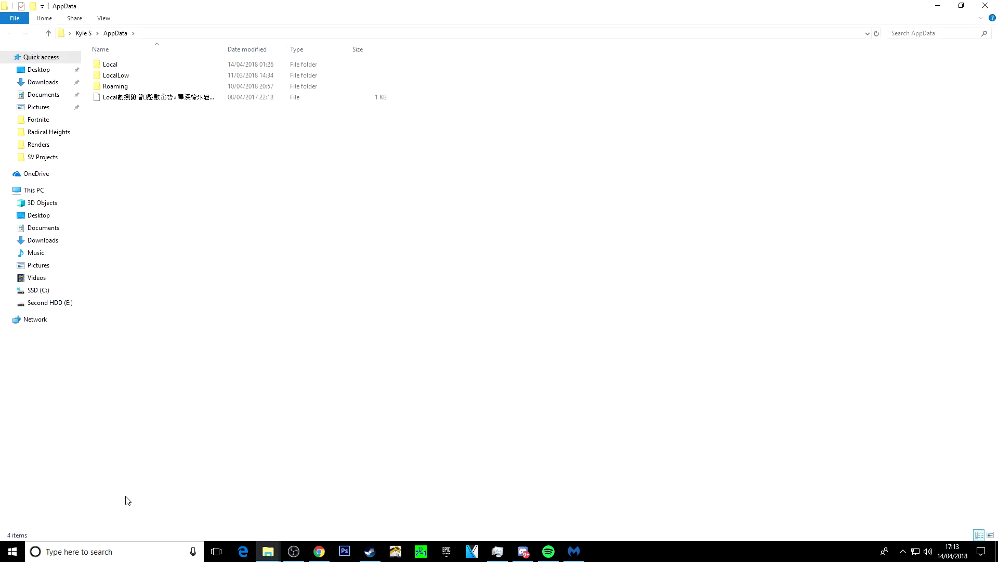
Navigate from AppData to Local, RadicalHeights, Saved, Config and into the WindowsClient folder
double_click(117, 66)
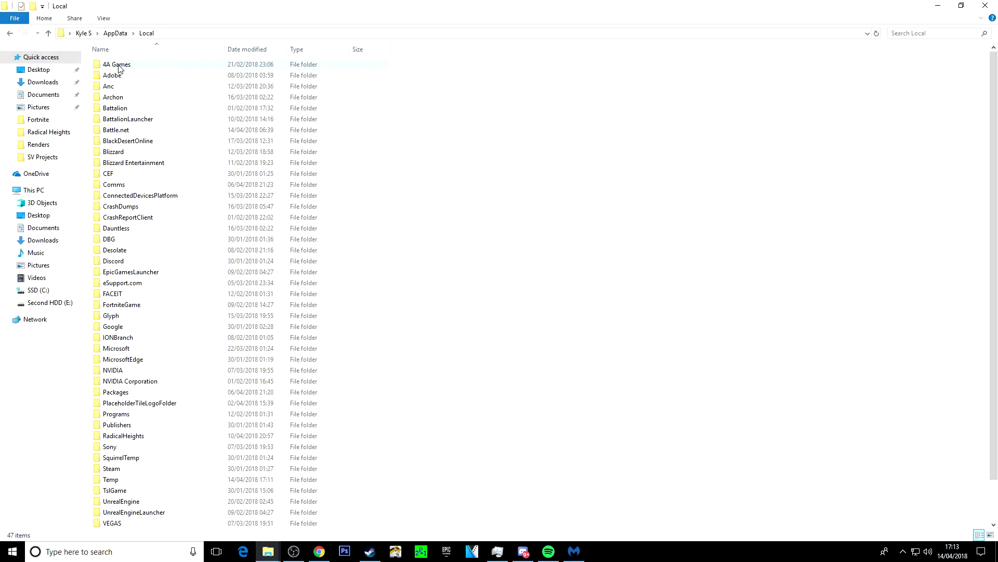
double_click(127, 435)
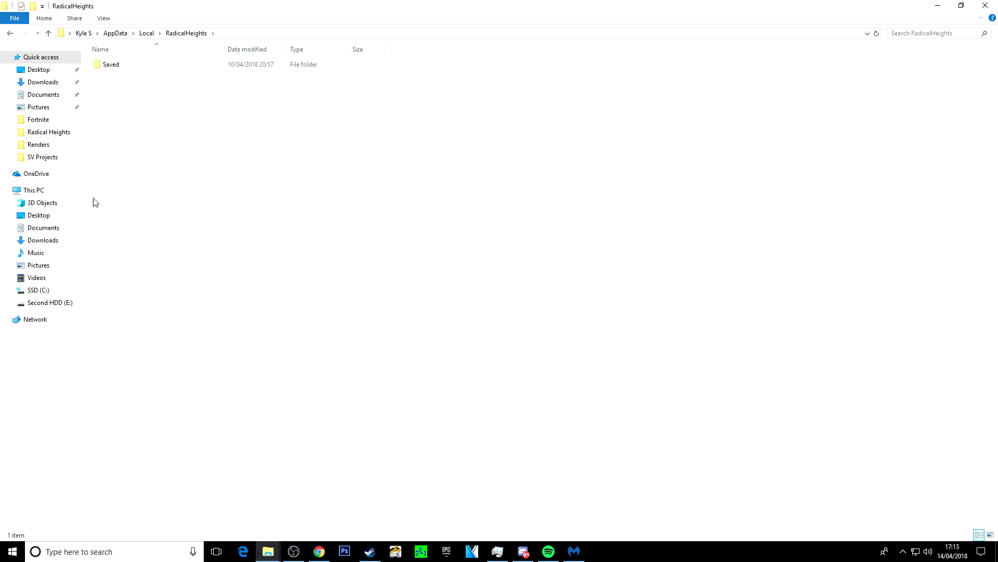
double_click(118, 65)
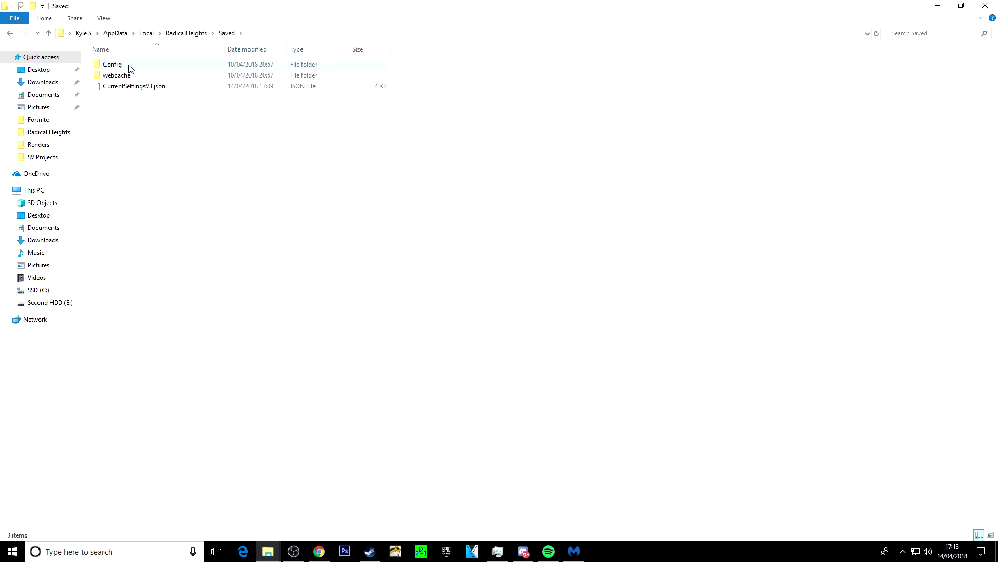
double_click(130, 66)
double_click(130, 66)
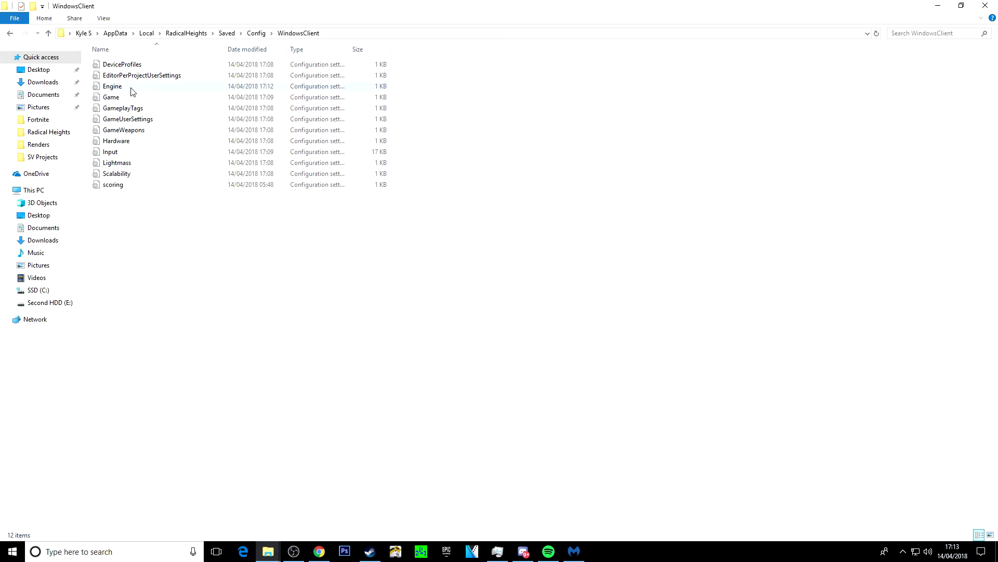
Open the Engine configuration file, examine its [/script/engine.renderersettings] section with the bloom quality line, and close the file
double_click(131, 88)
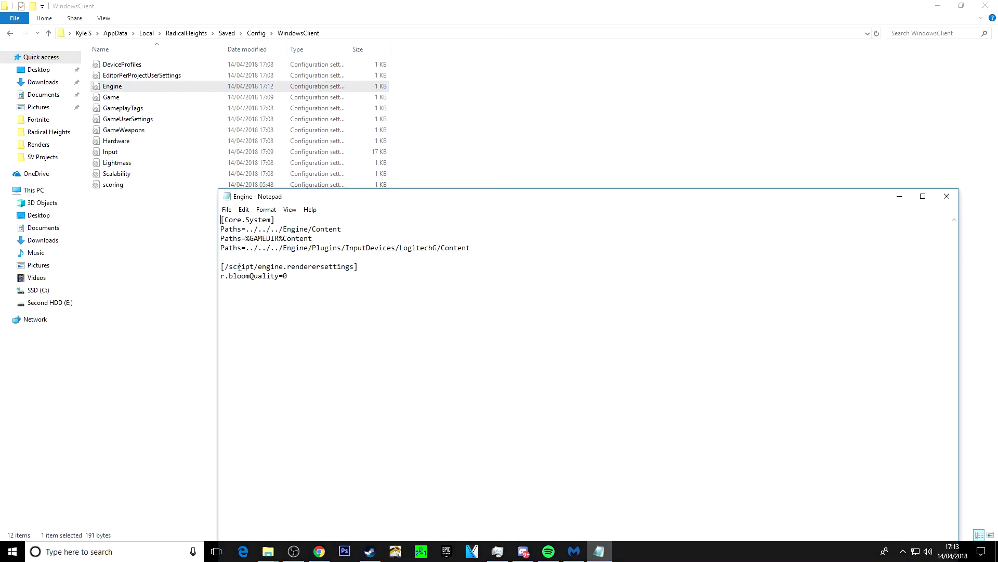
left_click_drag(221, 266, 329, 285)
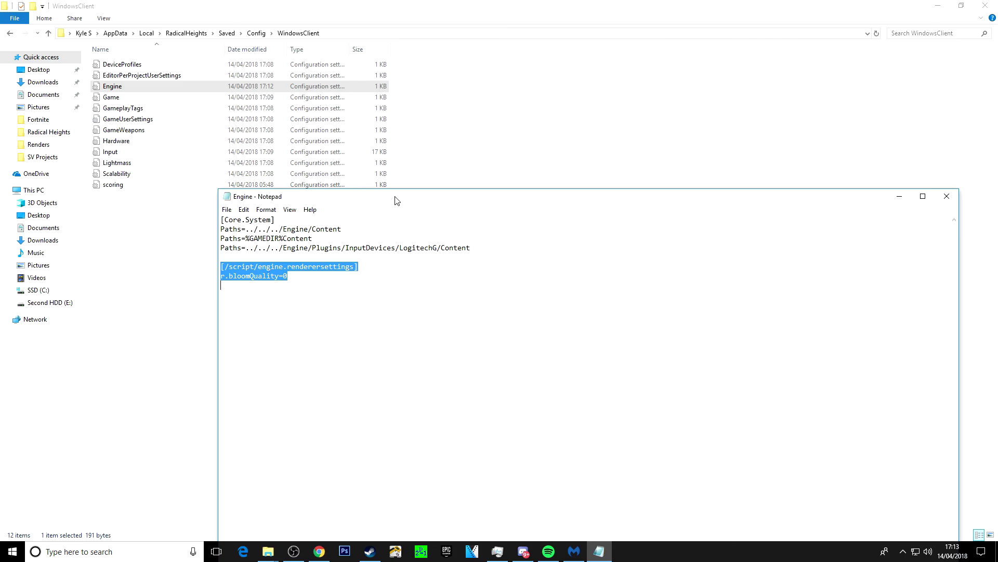
left_click_drag(397, 201, 401, 140)
left_click_drag(233, 206, 329, 222)
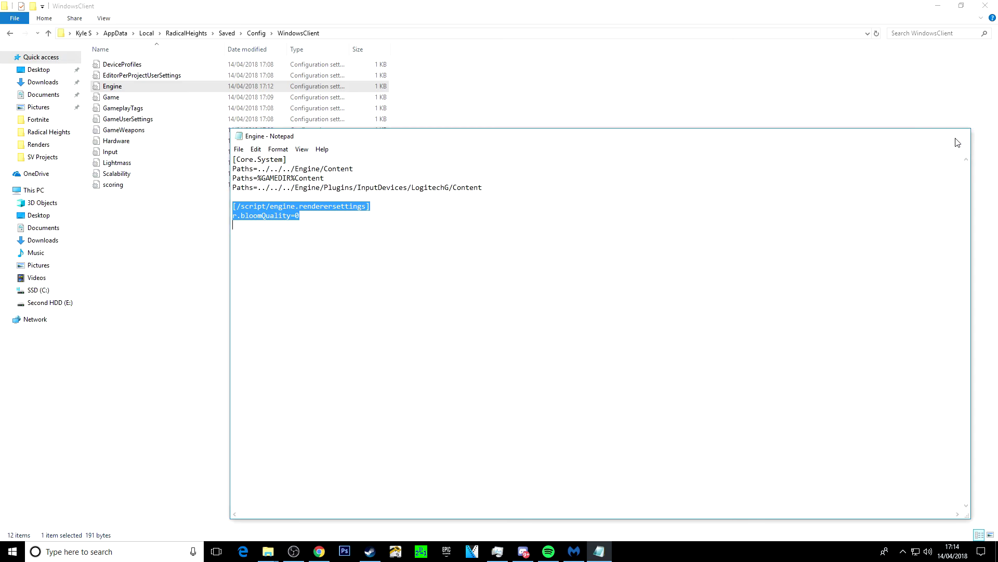
left_click(959, 137)
Open the Scalability configuration file, examine its [ShadowQuality@0] section, and close the file
double_click(136, 176)
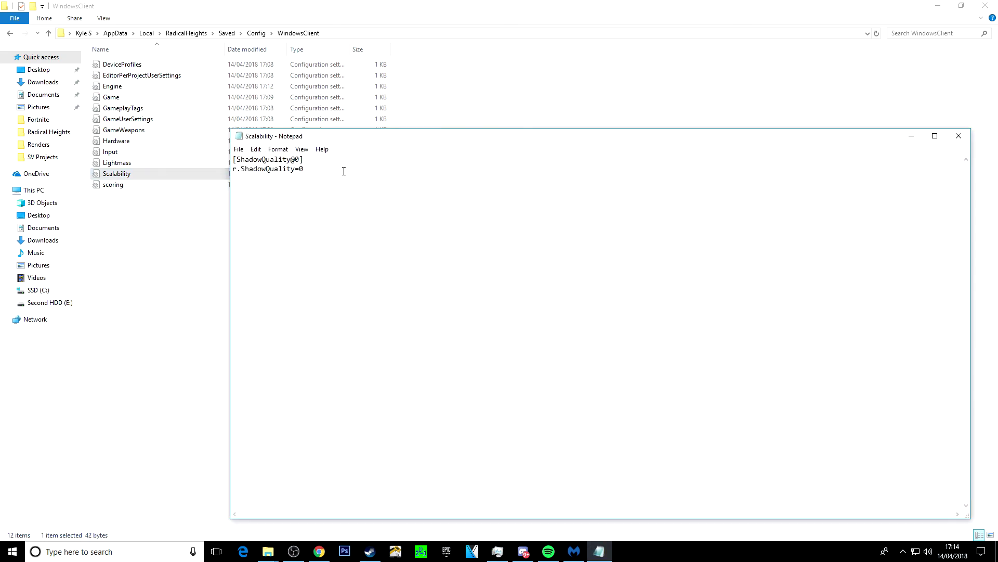
left_click_drag(344, 171, 202, 157)
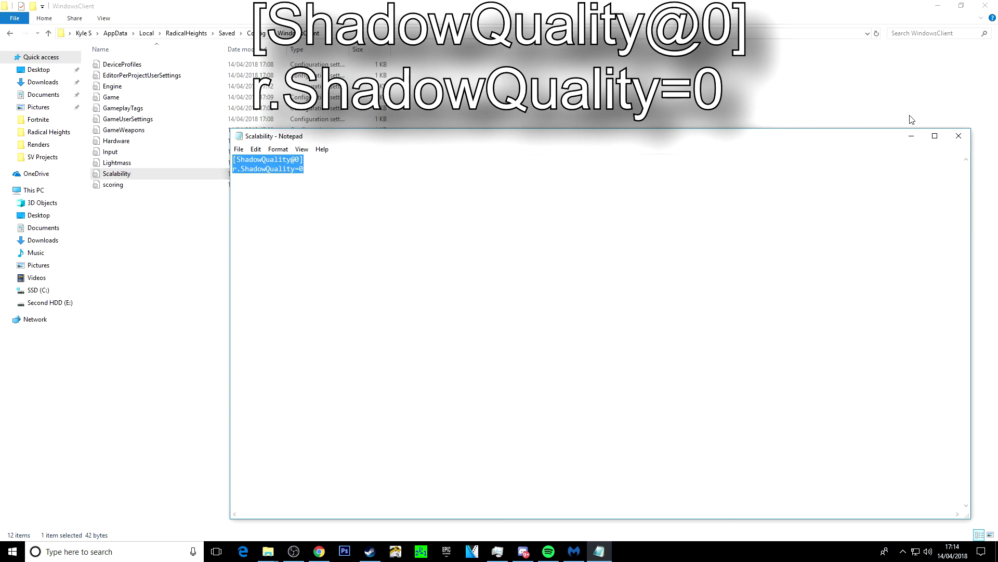
left_click(958, 135)
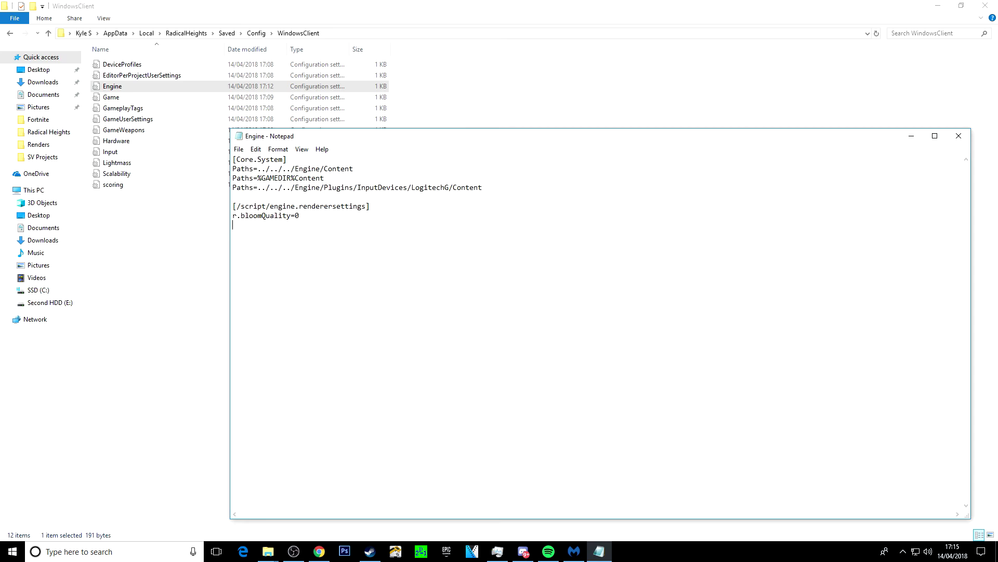
Paste the copied list of low-quality renderer settings below r.bloomQuality=0 in the Engine file, ending with r.Tonemapper.Sharpen=0.25
key("ctrl+v")
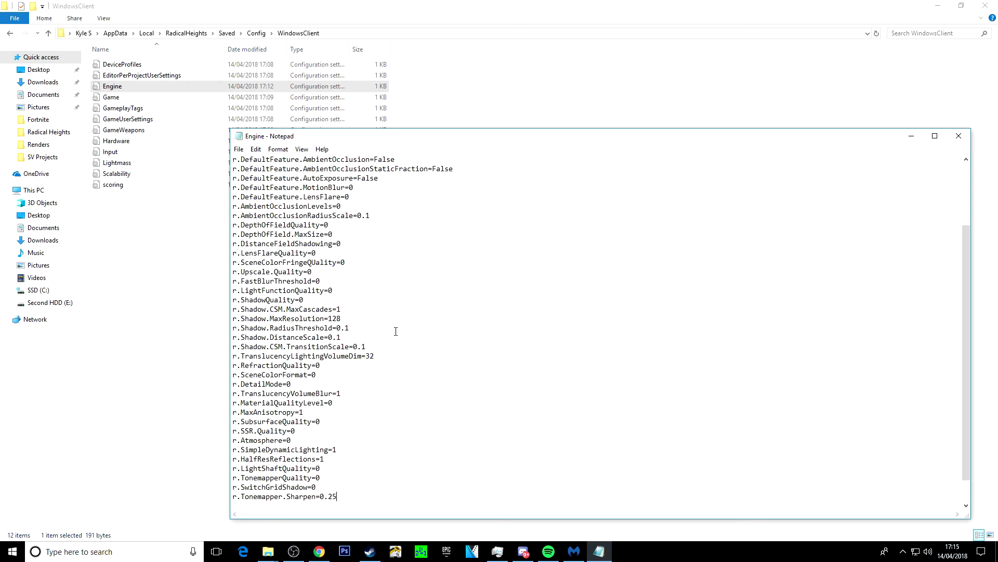
left_click_drag(350, 487, 235, 337)
type("r.SubsurfaceQuality=0 r.SSR.Quality=0 r.Atmosphere=0 r.SimpleDynamicLighting=1 r.HalfResReflections=1 r.LightShaftQuality=0 r.TonemapperQuality=0 r.SwitchGridShadow=0 r.Tonemapper.Sharpen=0.25")
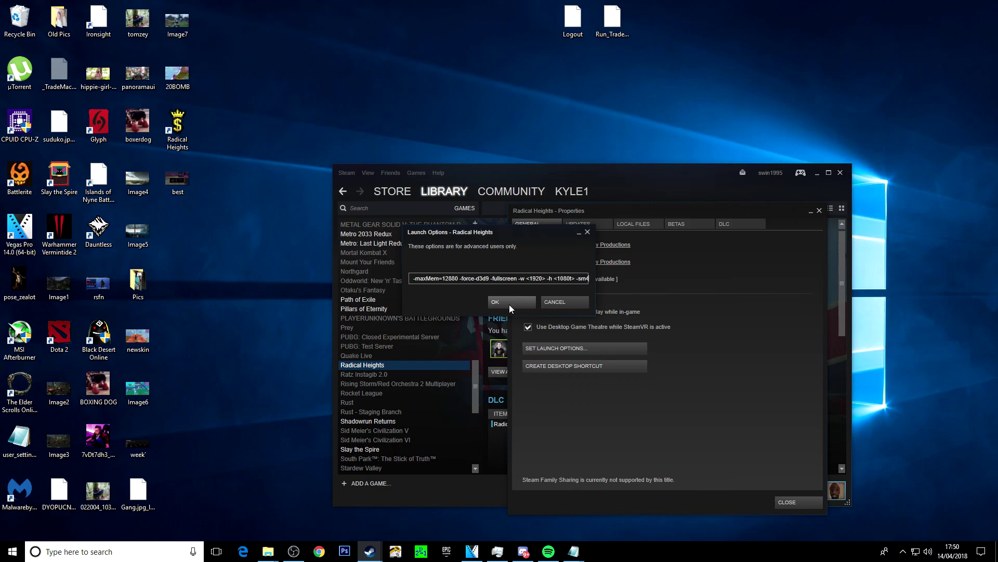
In Steam, review the launch options text for Radical Heights, accept it and close the game's properties
double_click(583, 281)
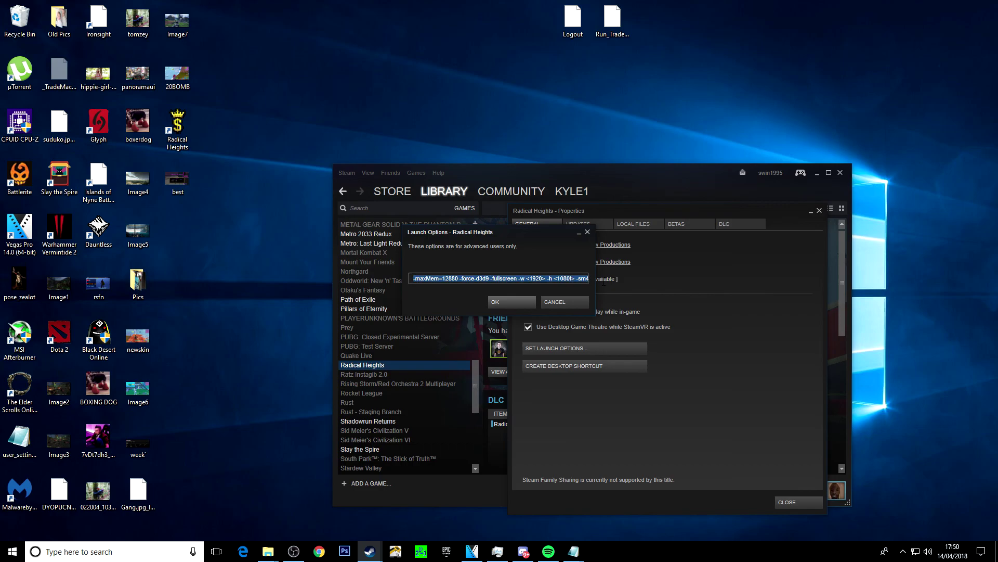
left_click_drag(414, 278, 581, 278)
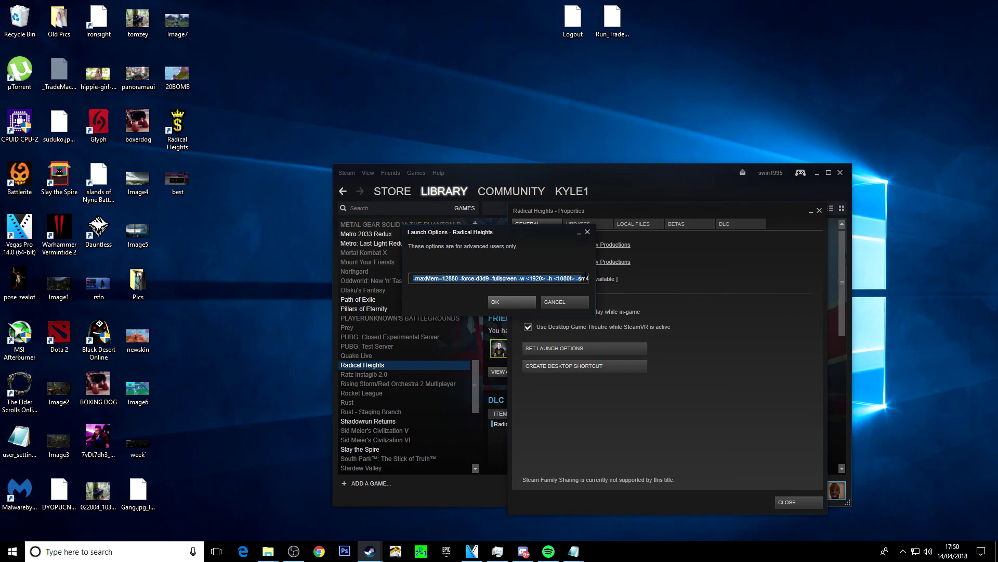
left_click(499, 303)
left_click(820, 211)
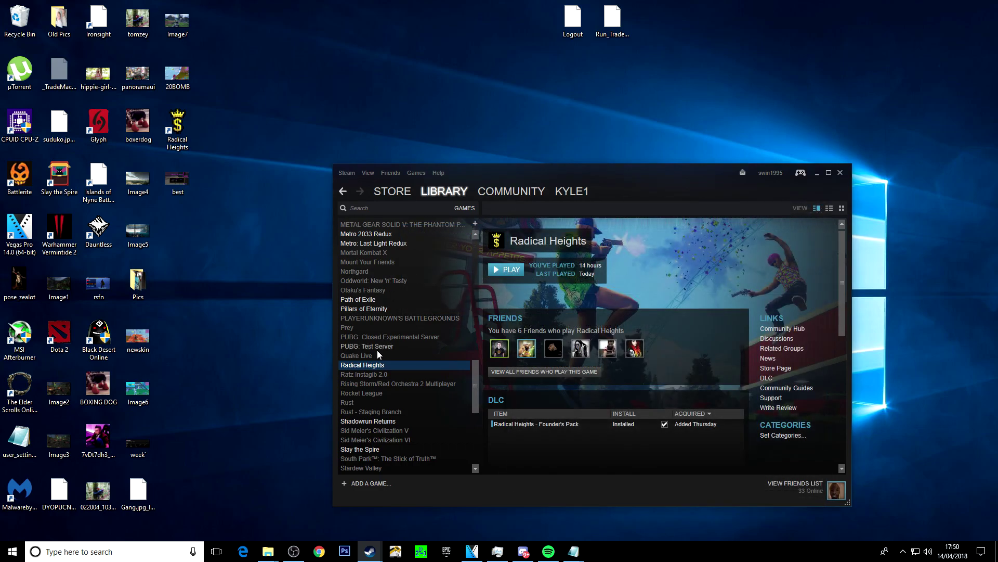
Reopen the launch options from the Radical Heights properties in the Steam library and select their whole text
right_click(374, 366)
left_click(389, 510)
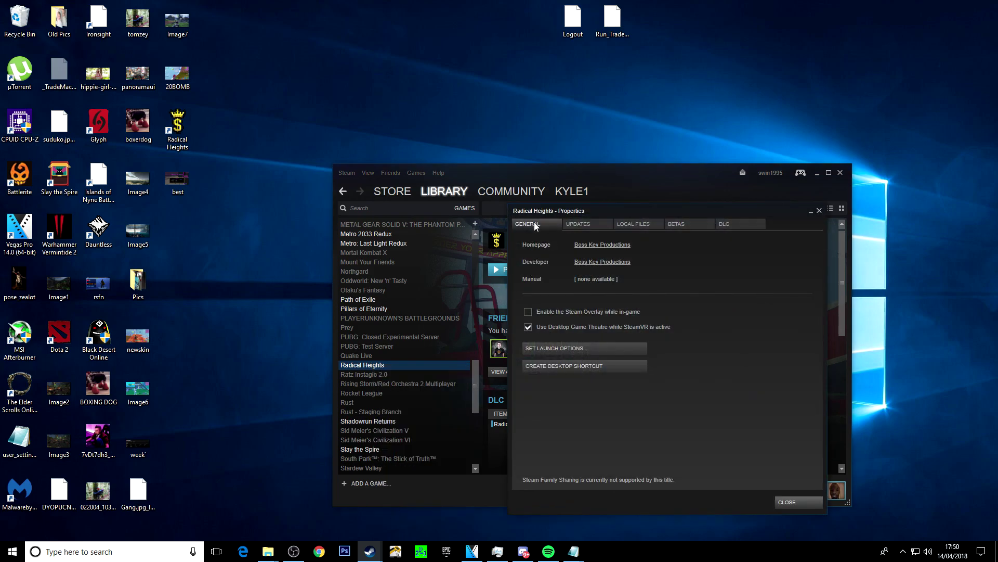
left_click(546, 348)
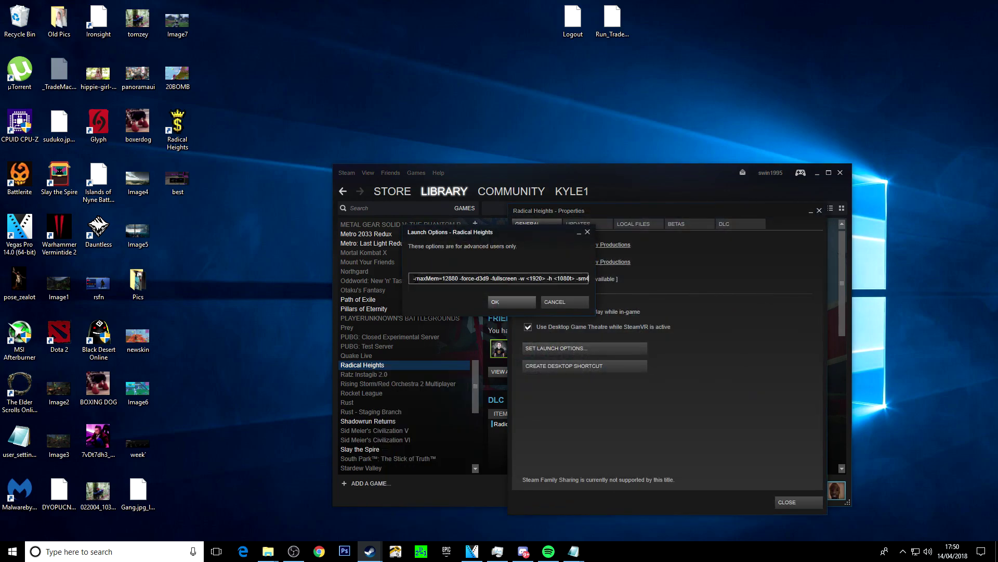
left_click_drag(412, 278, 618, 281)
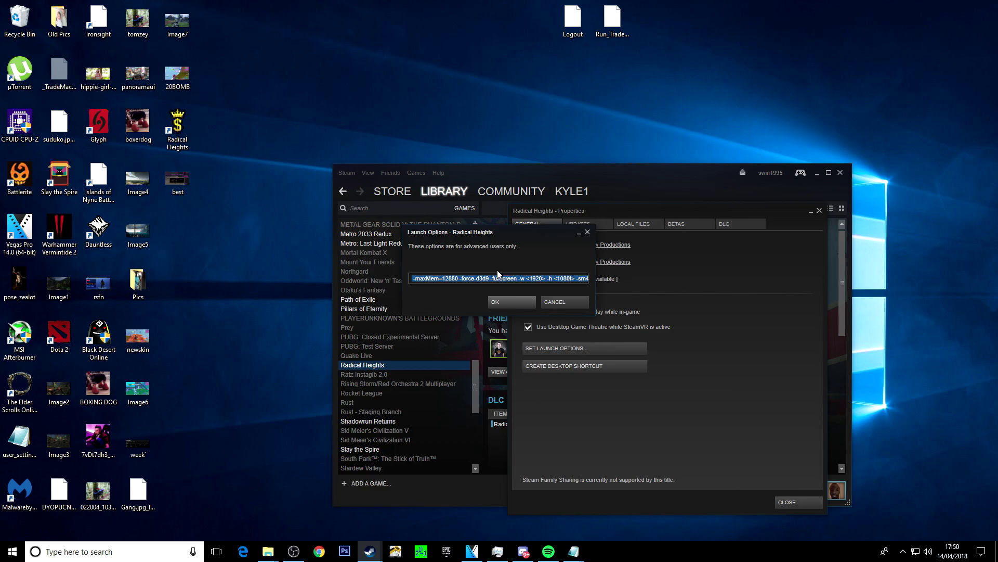